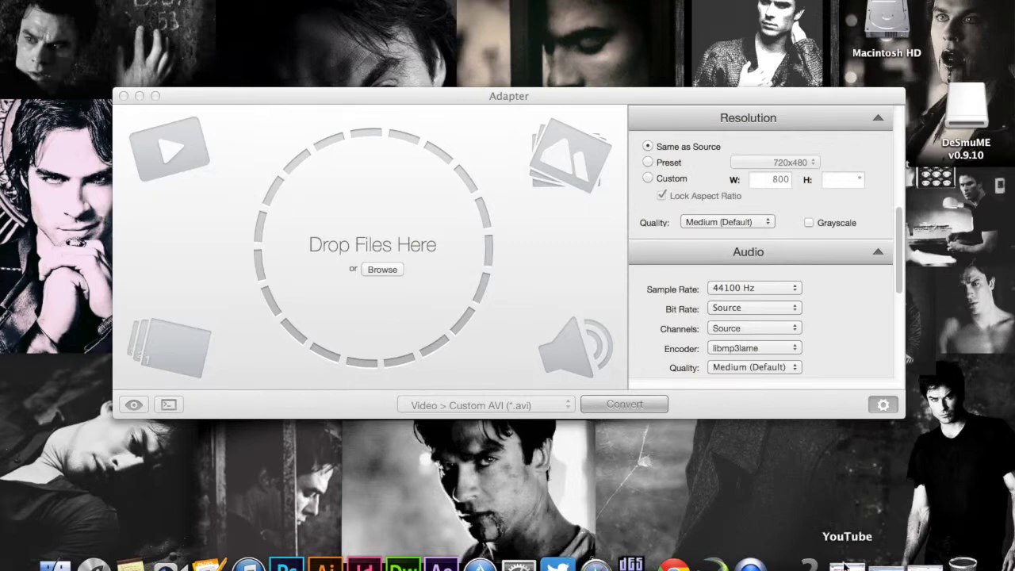
# Switch to Safari, open Macroplant's Adapter page from the search results and examine the converter's features.
pyautogui.click(886, 565)
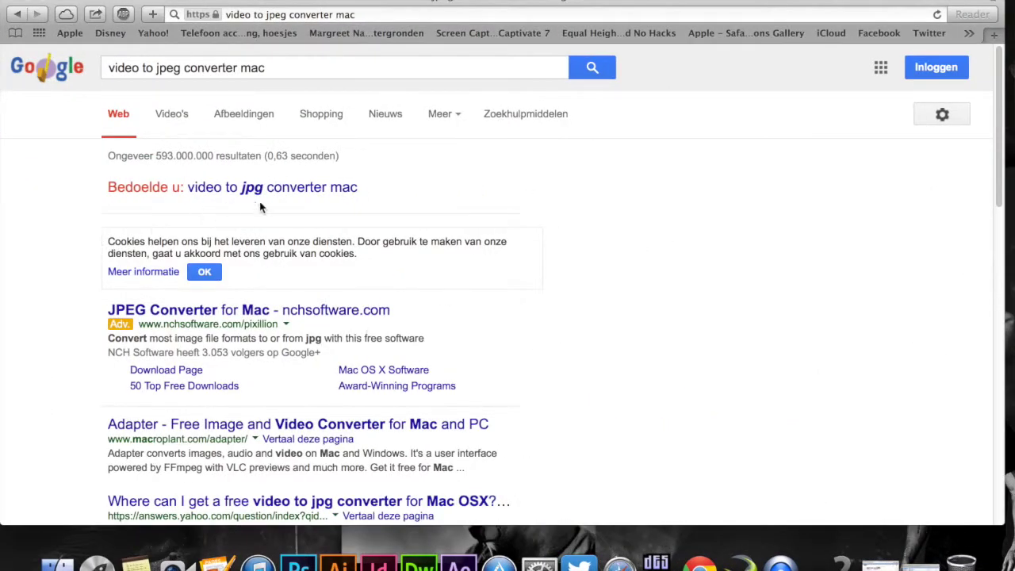
pyautogui.scroll(-3, 104, 251)
pyautogui.scroll(-5, 104, 251)
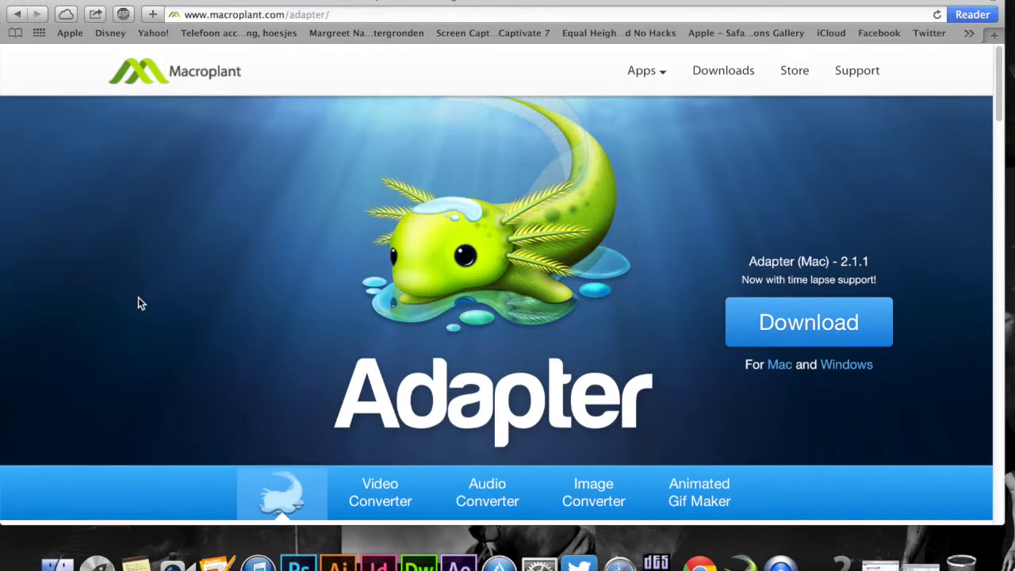
pyautogui.scroll(-10, 123, 301)
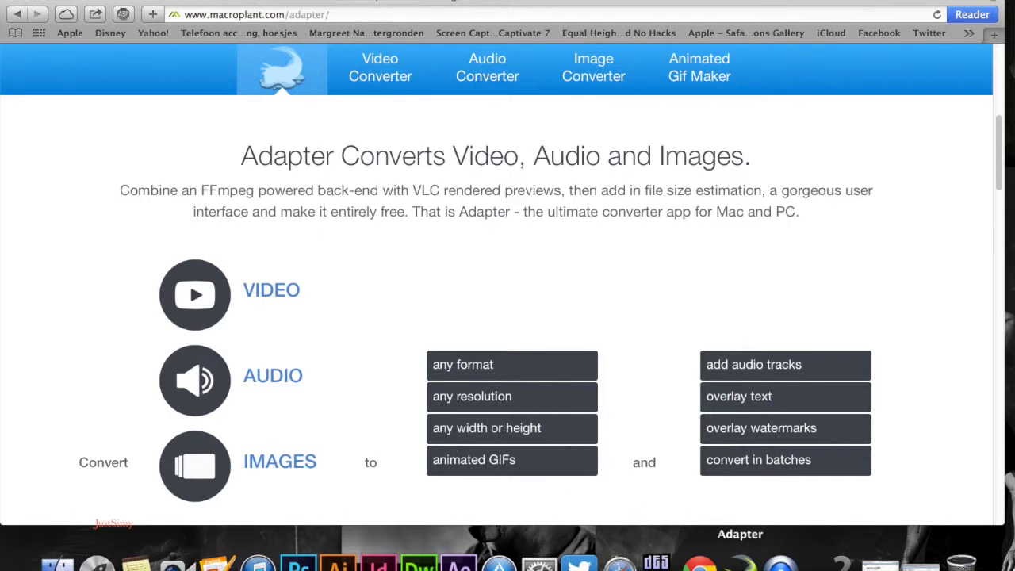
# Switch to Adapter and set the output format to Image > JPG (.jpg).
pyautogui.click(742, 563)
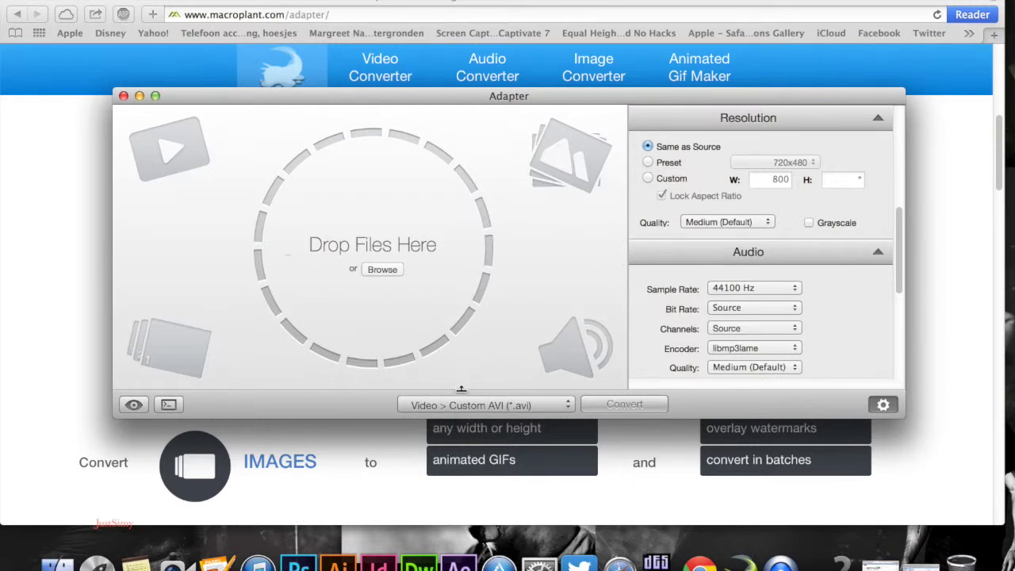
pyautogui.click(479, 405)
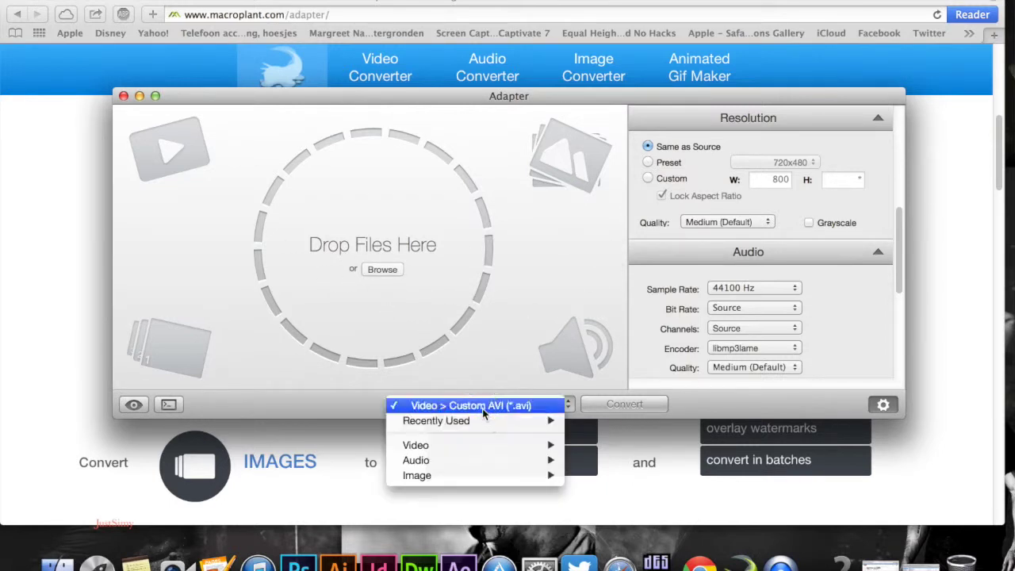
pyautogui.moveTo(480, 476)
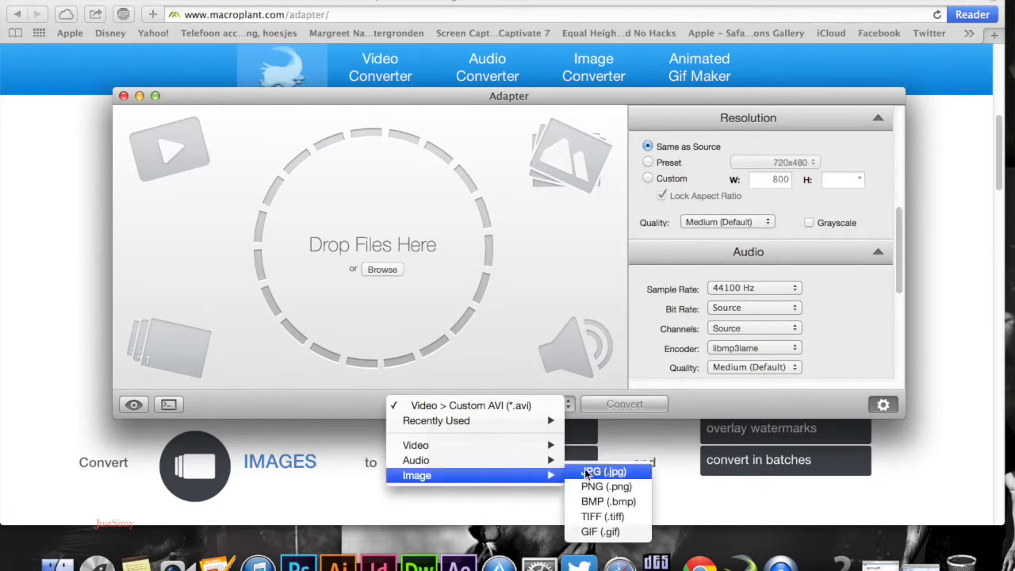
pyautogui.click(604, 472)
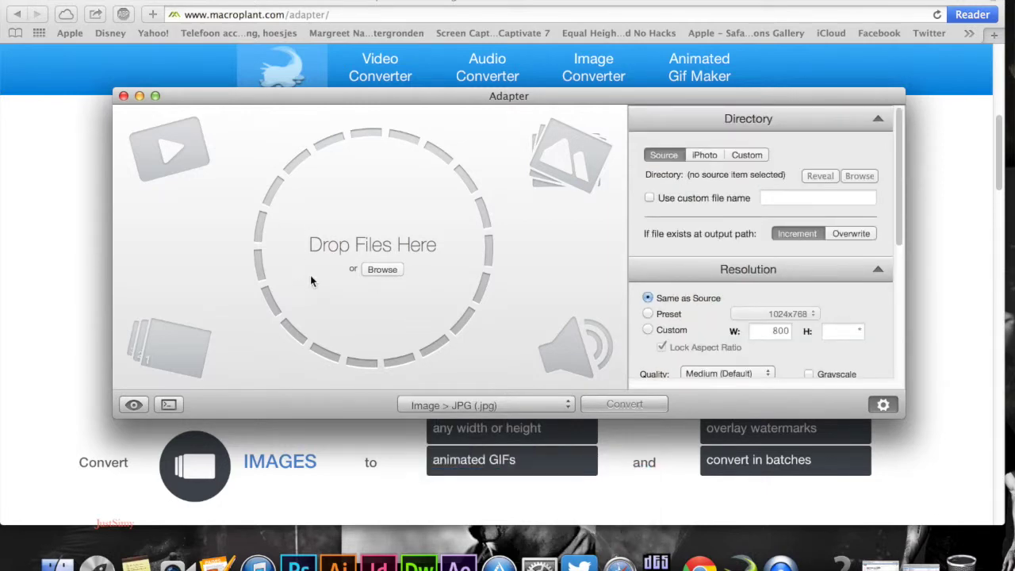
# Load the Vampire Diaries S05E13 720p MKV episode from its folder on the My Passport drive.
pyautogui.click(386, 270)
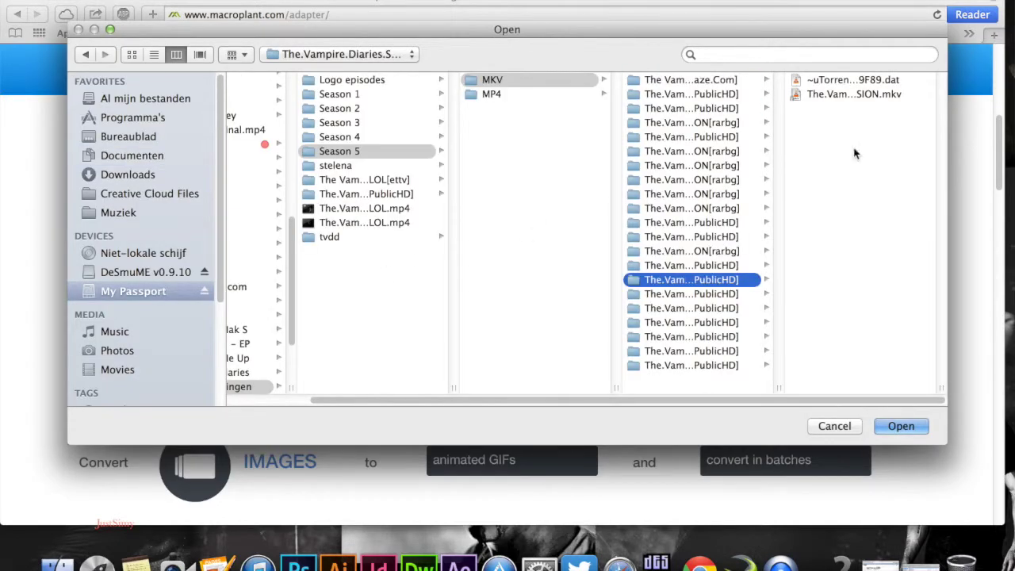
pyautogui.click(871, 95)
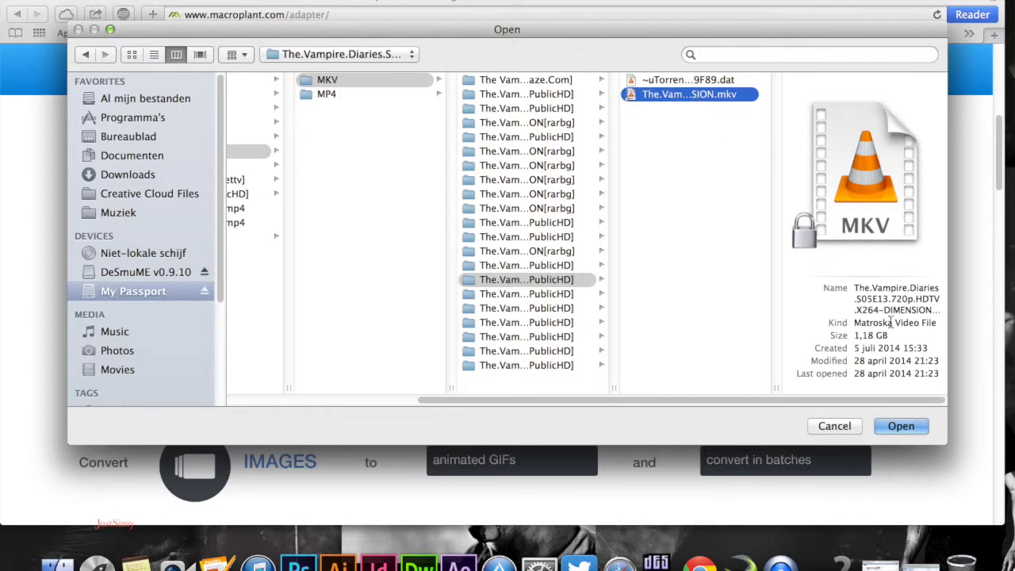
pyautogui.click(902, 426)
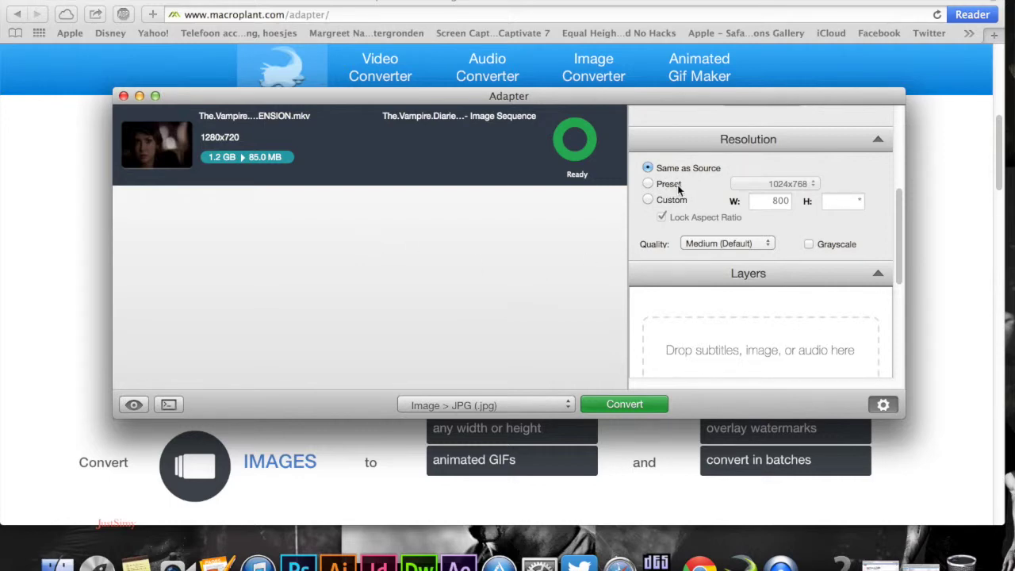
# Set the output image quality to Very High, keeping the resolution the same as the source.
pyautogui.scroll(-2, 669, 271)
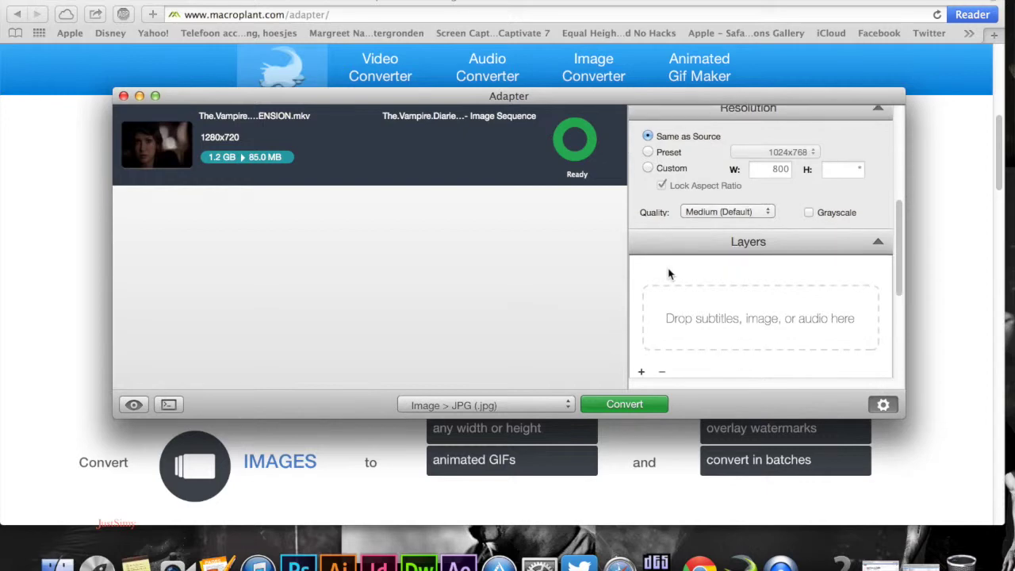
pyautogui.click(728, 212)
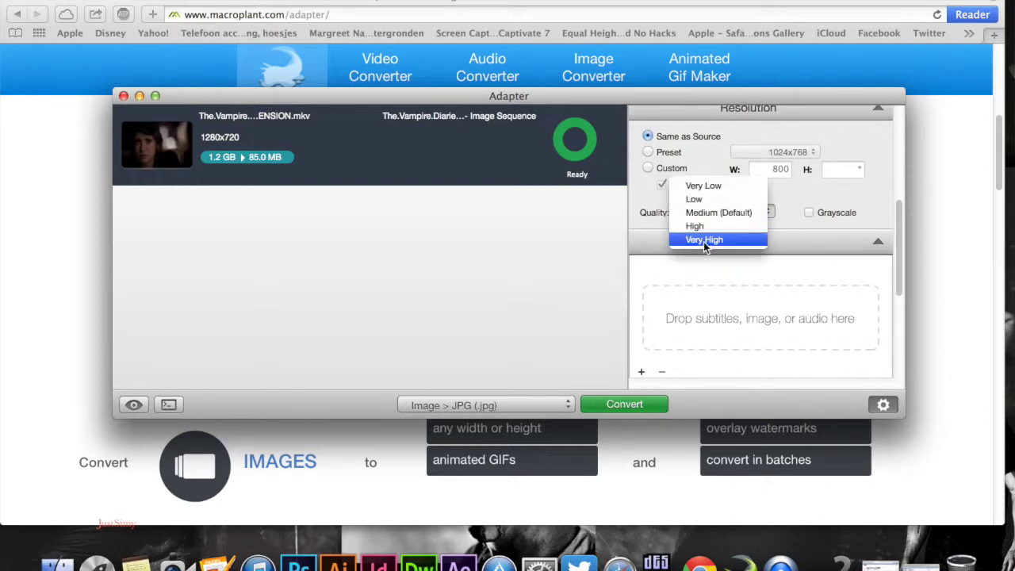
pyautogui.click(703, 239)
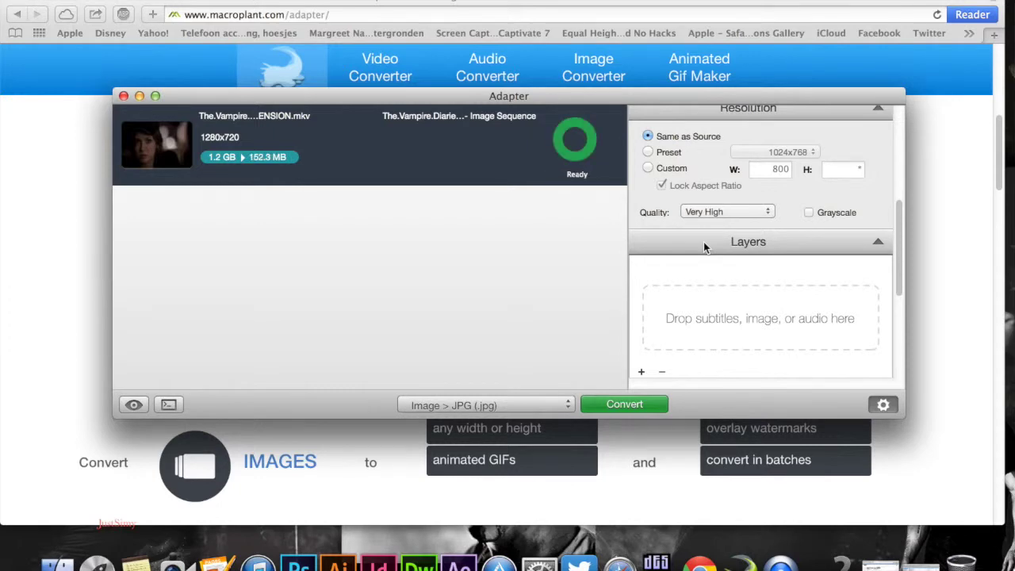
pyautogui.scroll(-1, 704, 242)
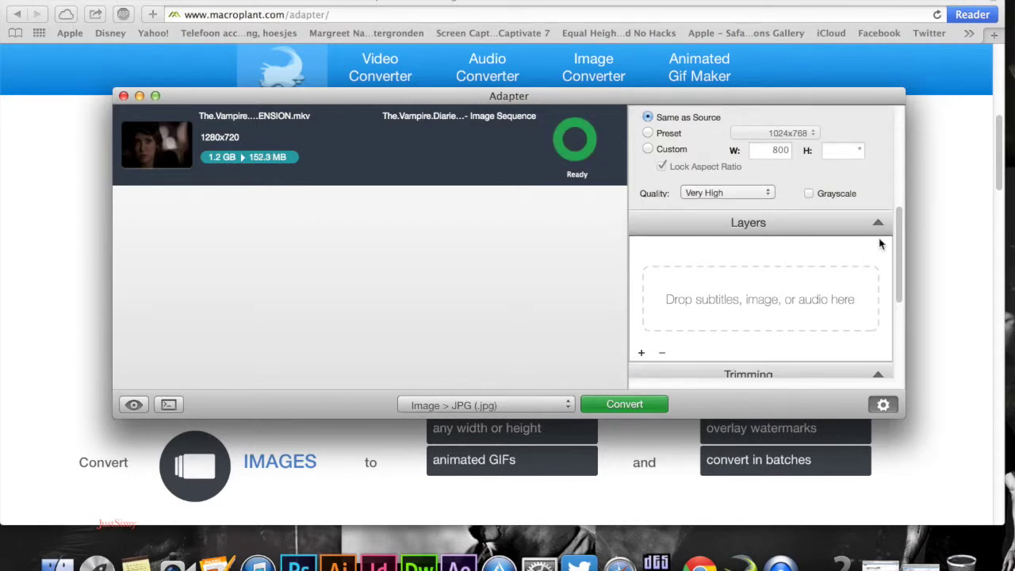
# Try seconds per image as the export frame rate unit and return it to images per second.
pyautogui.scroll(10, 843, 177)
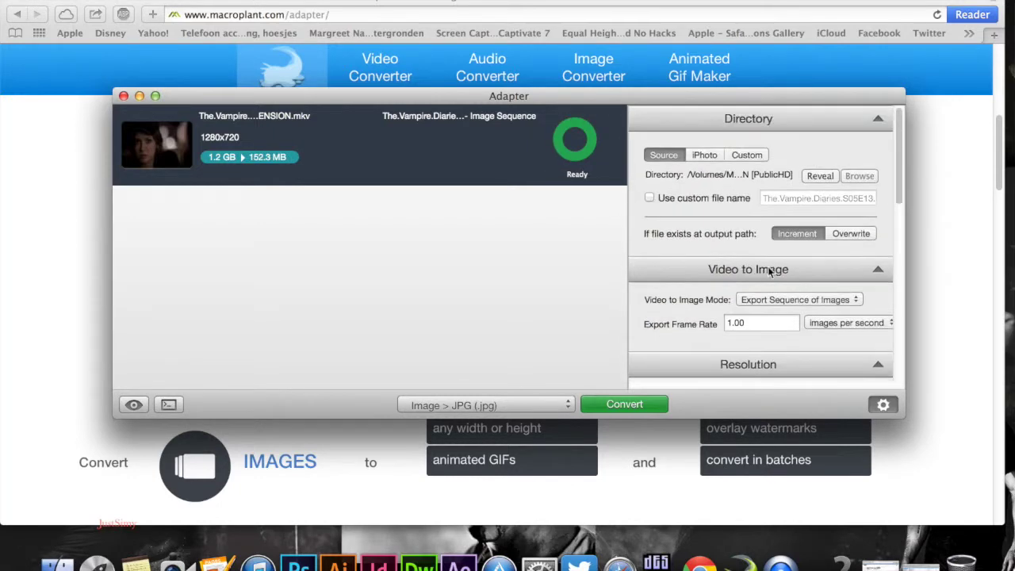
pyautogui.click(747, 323)
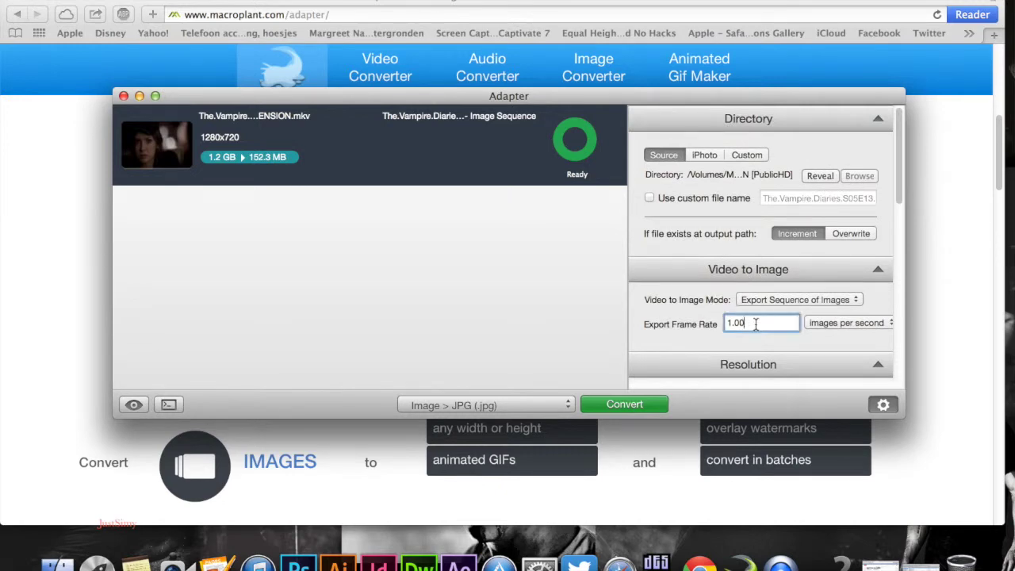
pyautogui.click(821, 324)
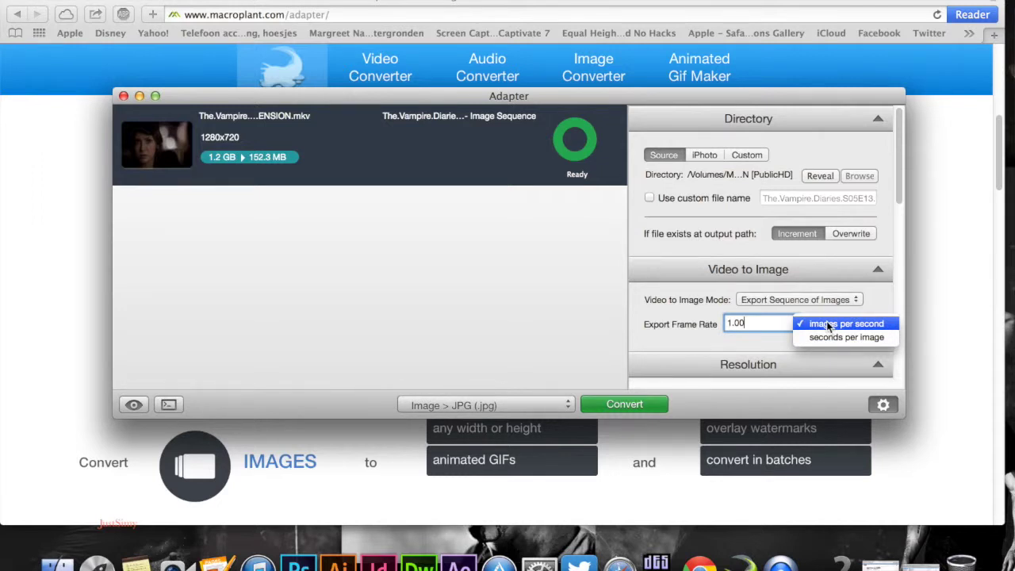
pyautogui.click(814, 340)
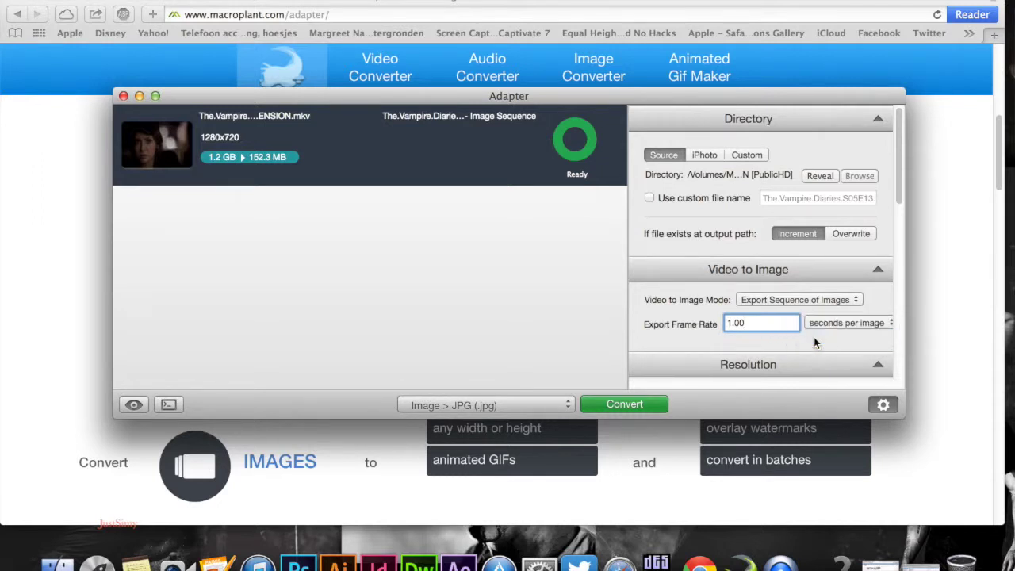
pyautogui.click(771, 322)
pyautogui.click(842, 323)
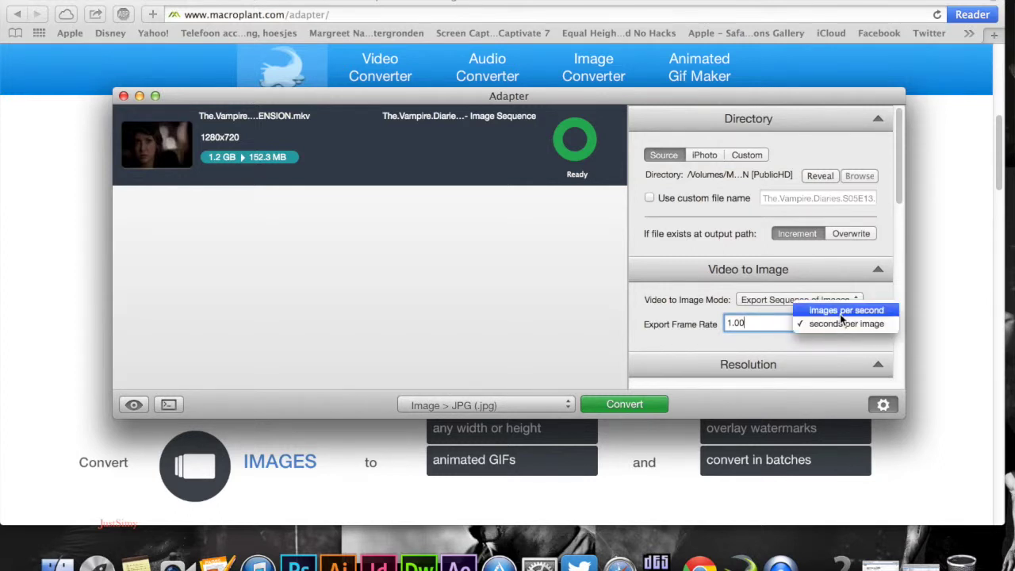
pyautogui.click(841, 314)
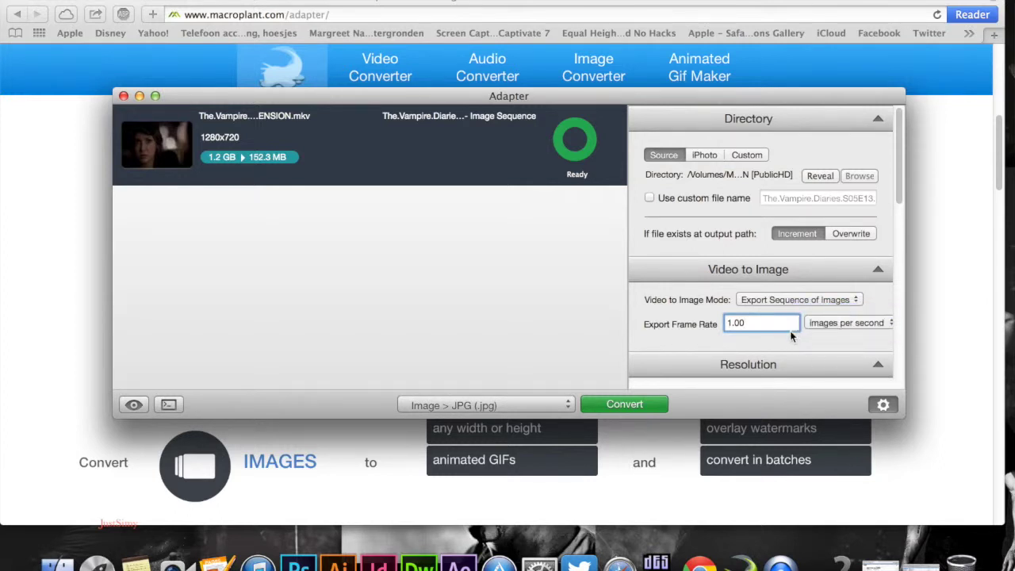
# Review the conversion settings and start converting the episode into a JPG image sequence.
pyautogui.scroll(-6, 791, 333)
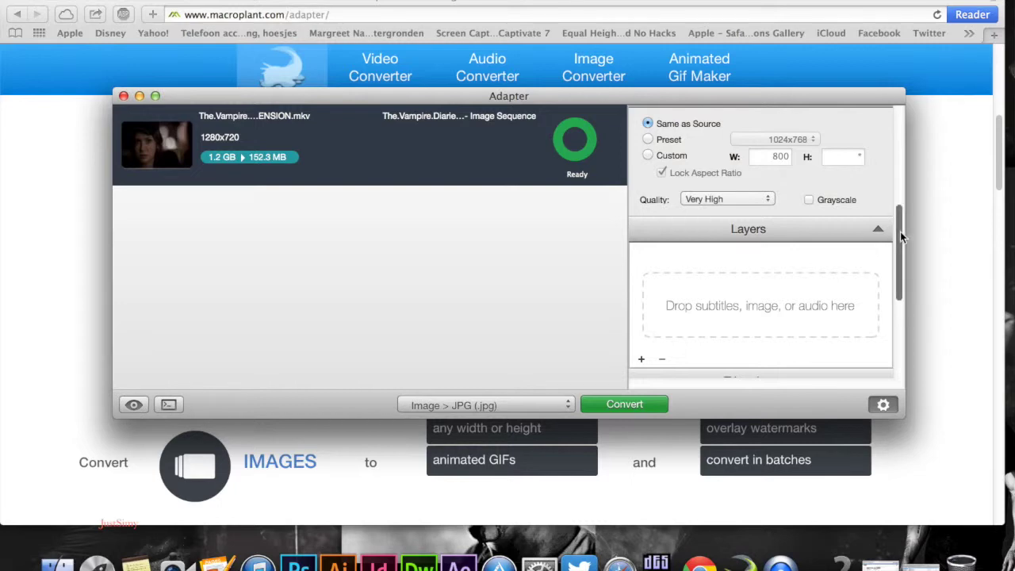
pyautogui.moveTo(901, 230); pyautogui.dragTo(902, 119)
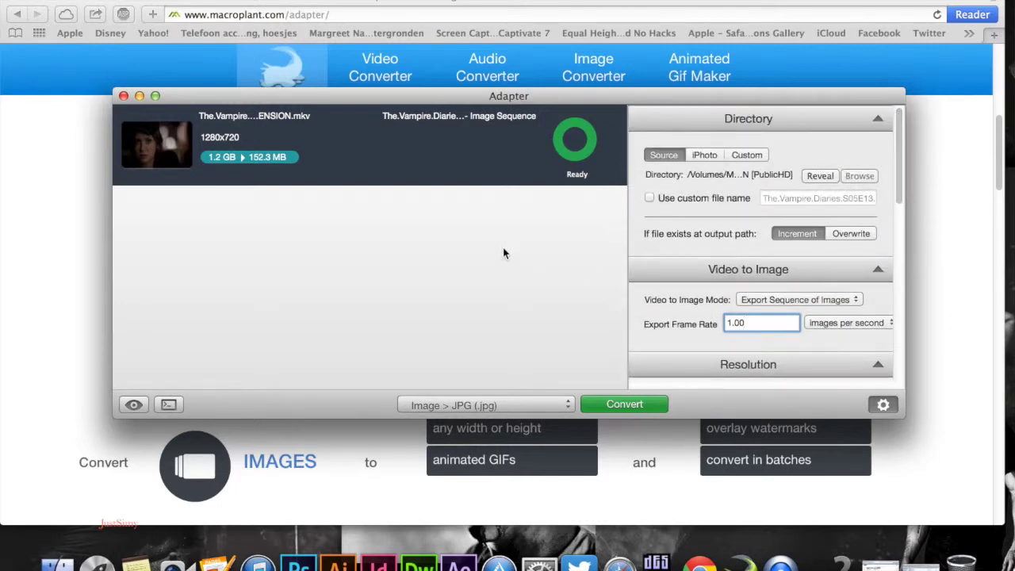
pyautogui.click(613, 408)
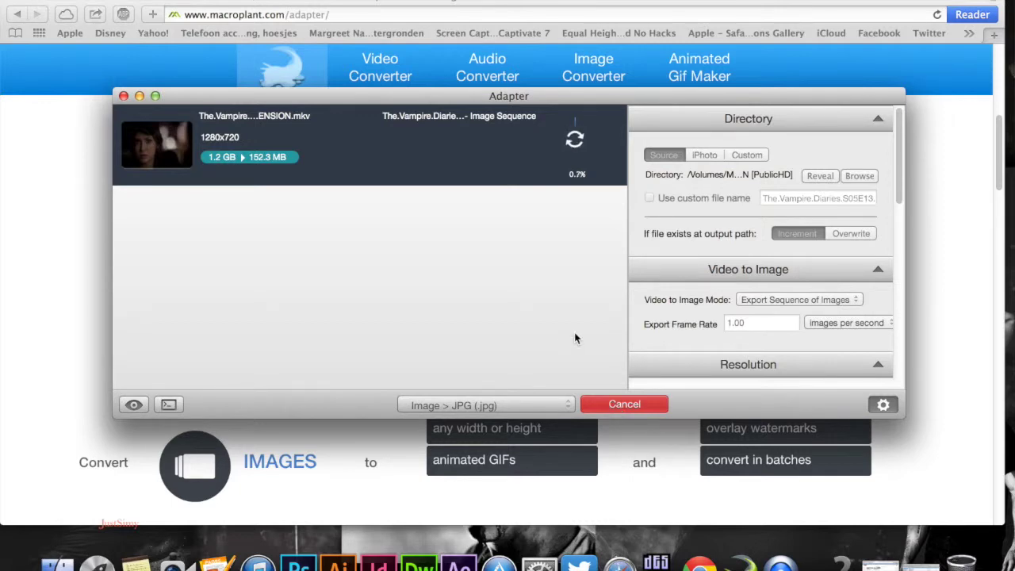
# Switch to Finder and open the My Passport drive at the Vampire Diaries folders.
pyautogui.click(60, 559)
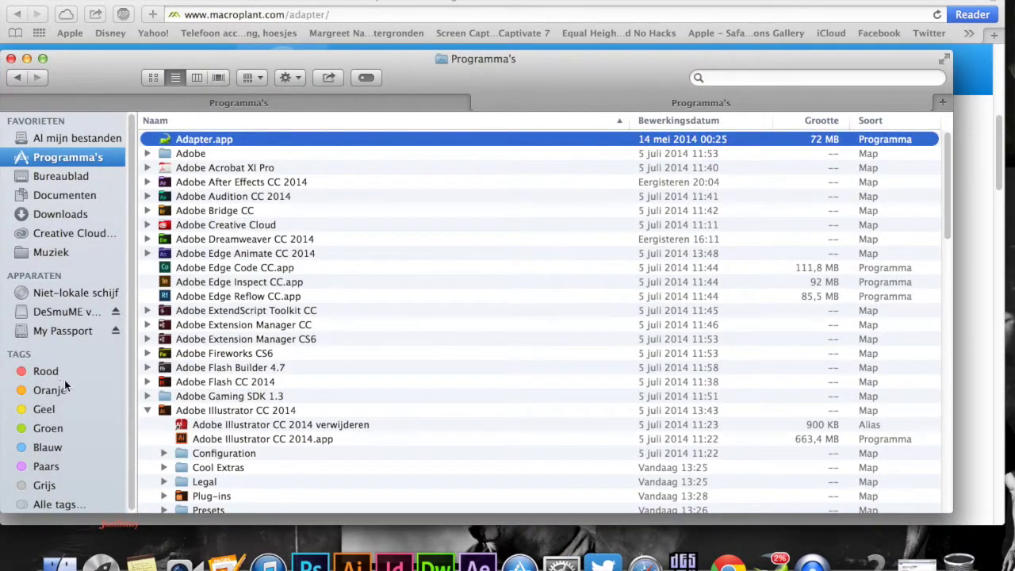
pyautogui.click(72, 331)
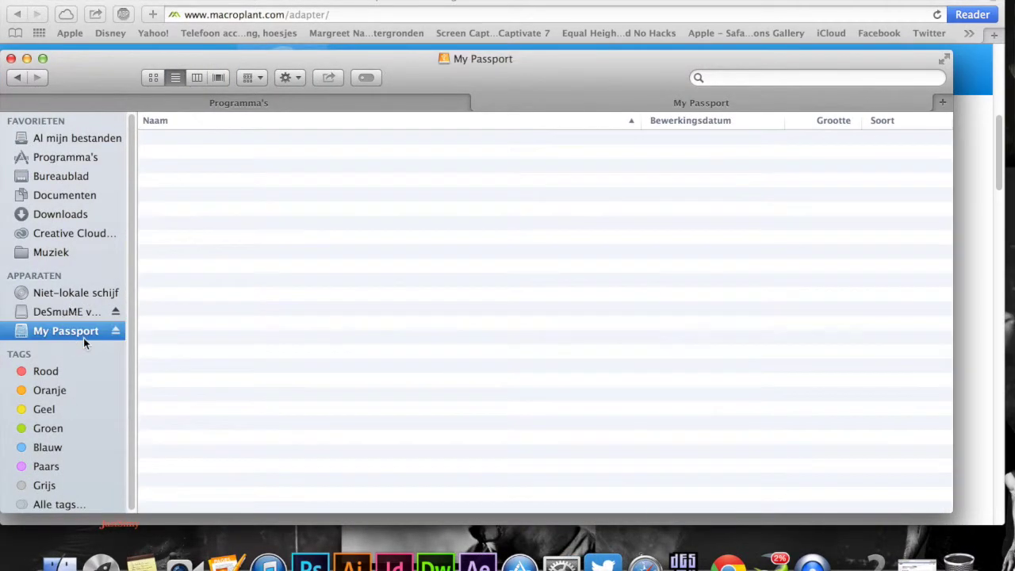
pyautogui.scroll(-10, 256, 340)
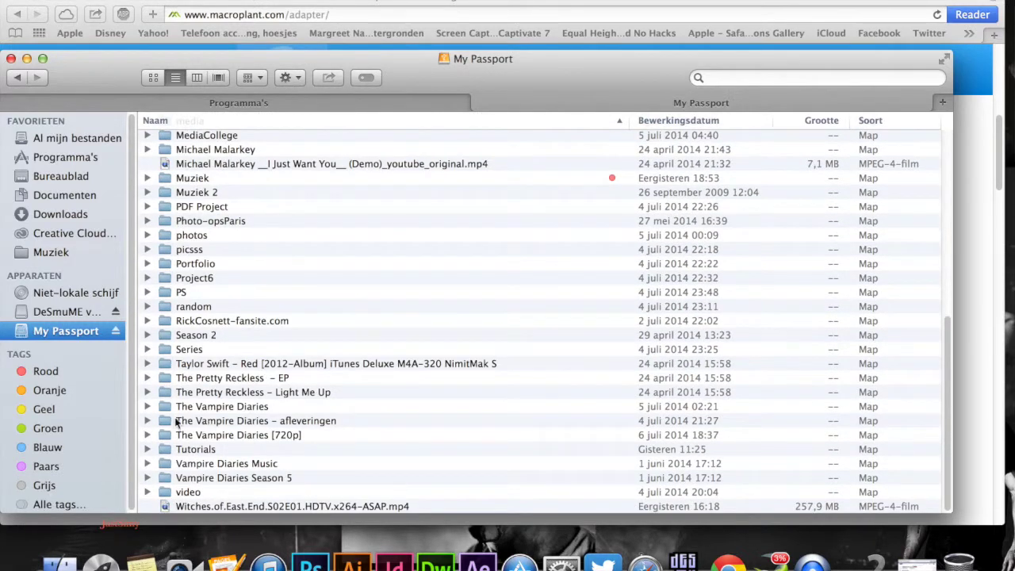
pyautogui.click(147, 421)
pyautogui.scroll(-1, 151, 404)
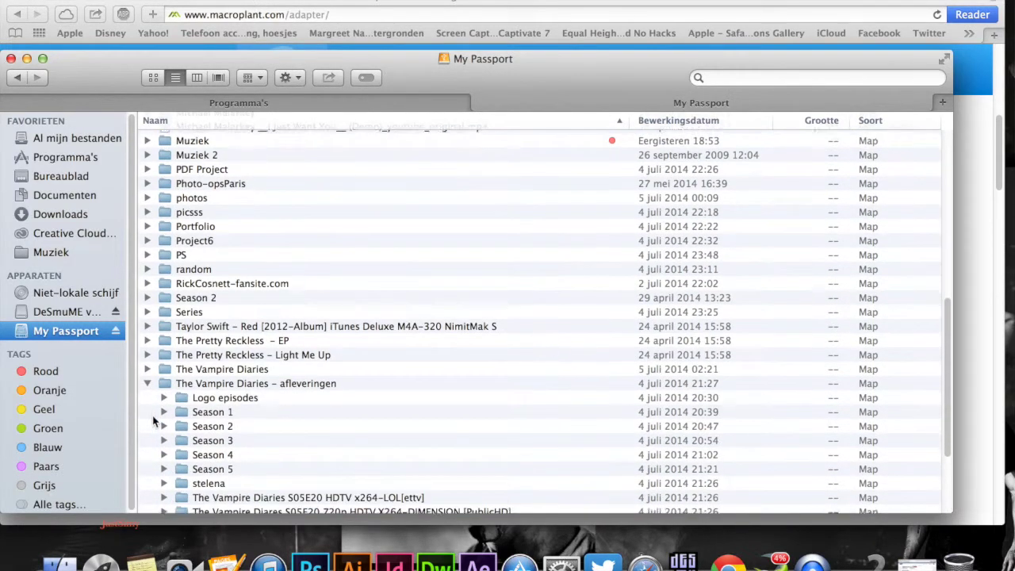
pyautogui.click(147, 383)
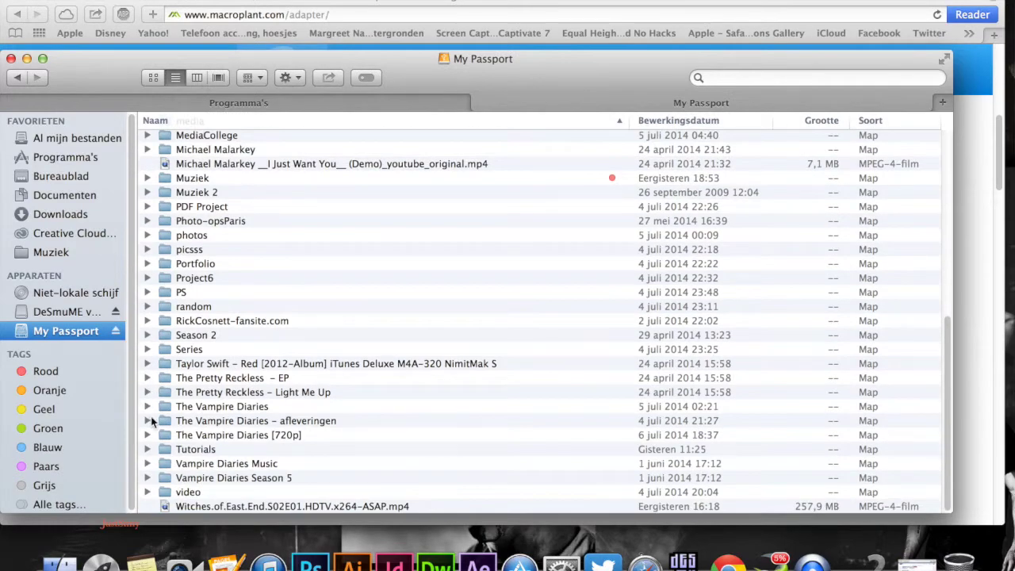
# Expand The Vampire Diaries folder on the My Passport drive and find its print screens subfolder.
pyautogui.click(148, 406)
pyautogui.scroll(-5, 166, 403)
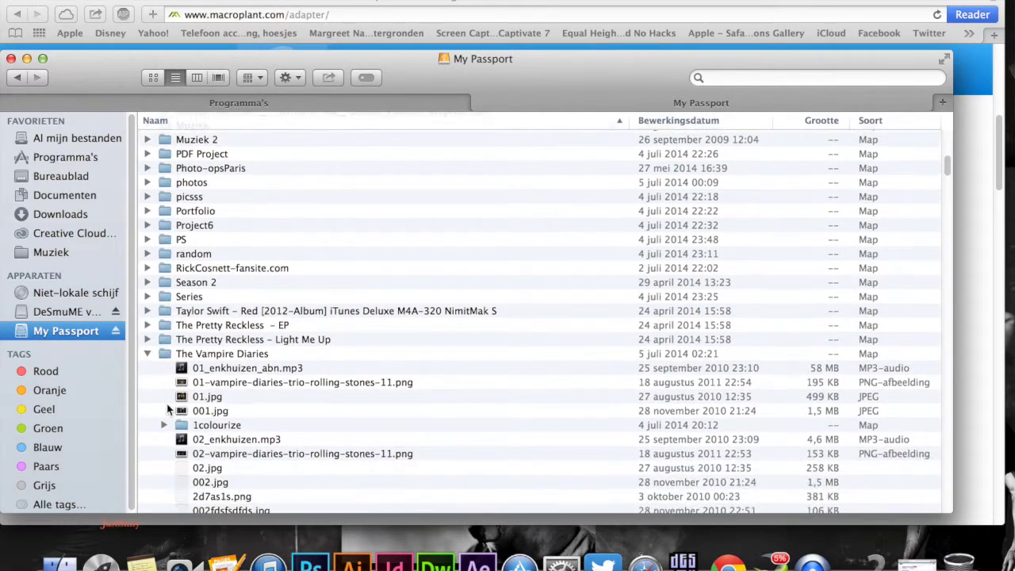
pyautogui.scroll(-15, 167, 410)
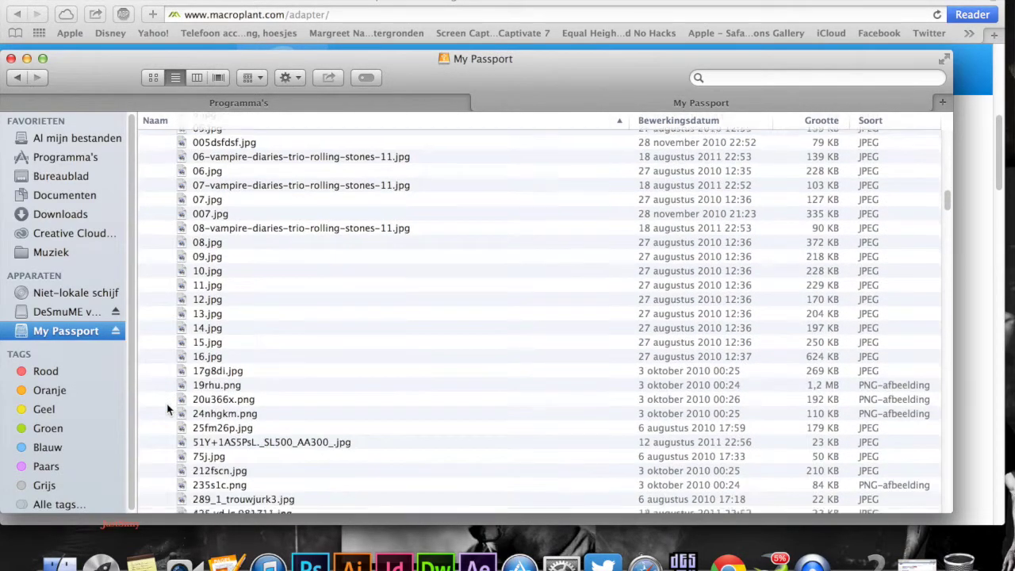
pyautogui.scroll(-20, 167, 408)
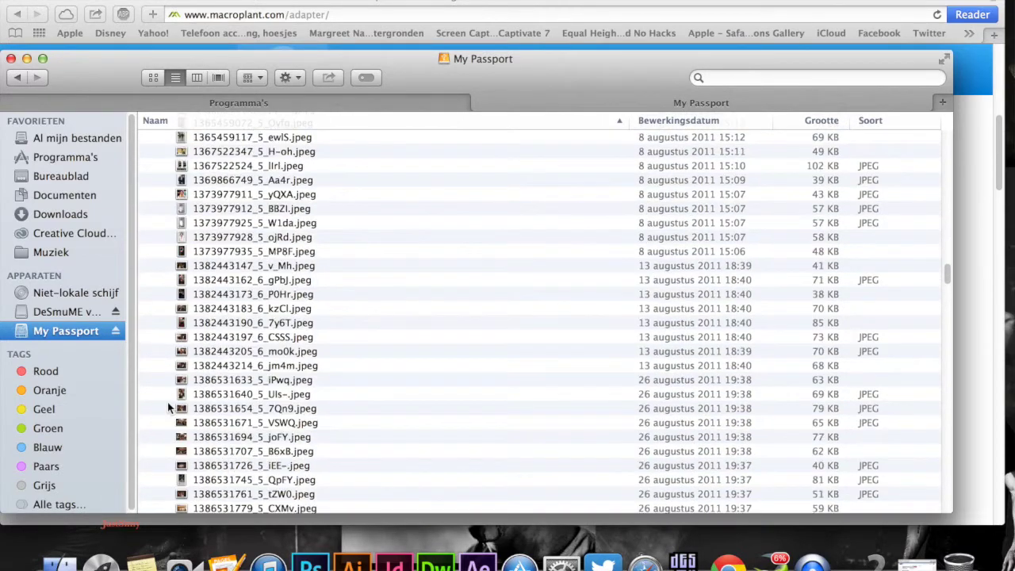
pyautogui.scroll(-20, 167, 402)
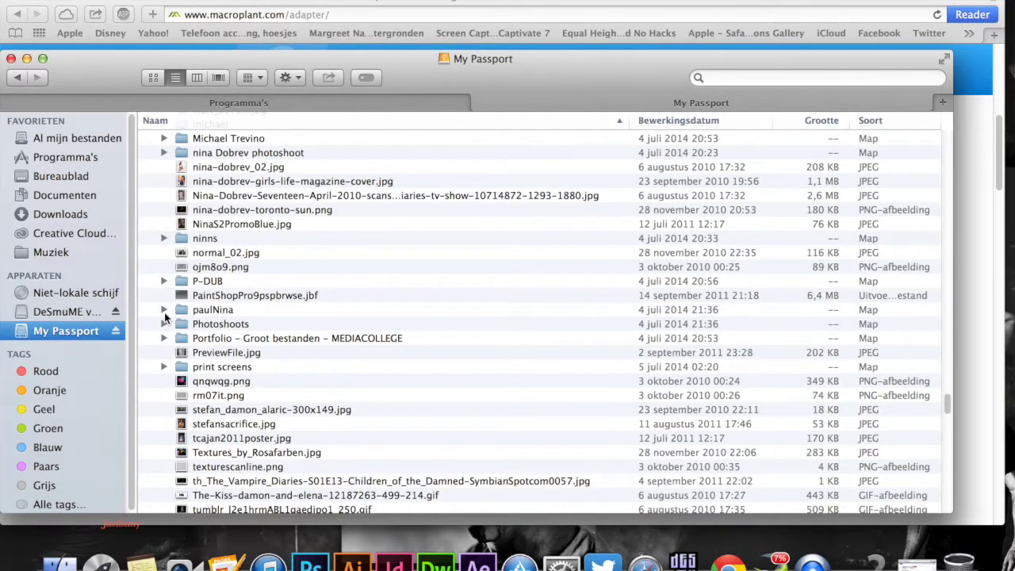
pyautogui.scroll(-3, 164, 340)
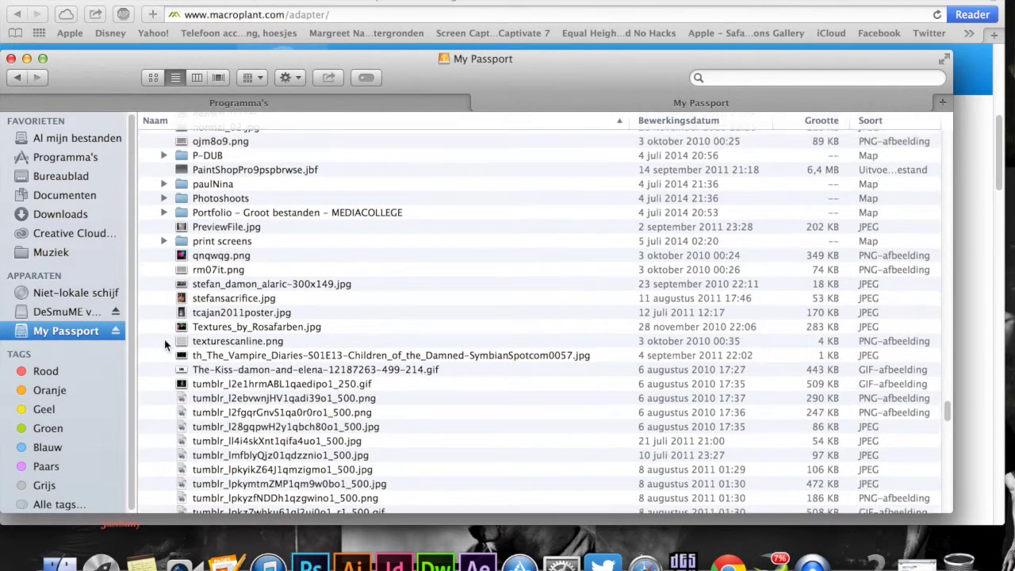
# Expand the print screens folder and its Seizoen 5 subfolder to list the episode image sequences.
pyautogui.click(163, 241)
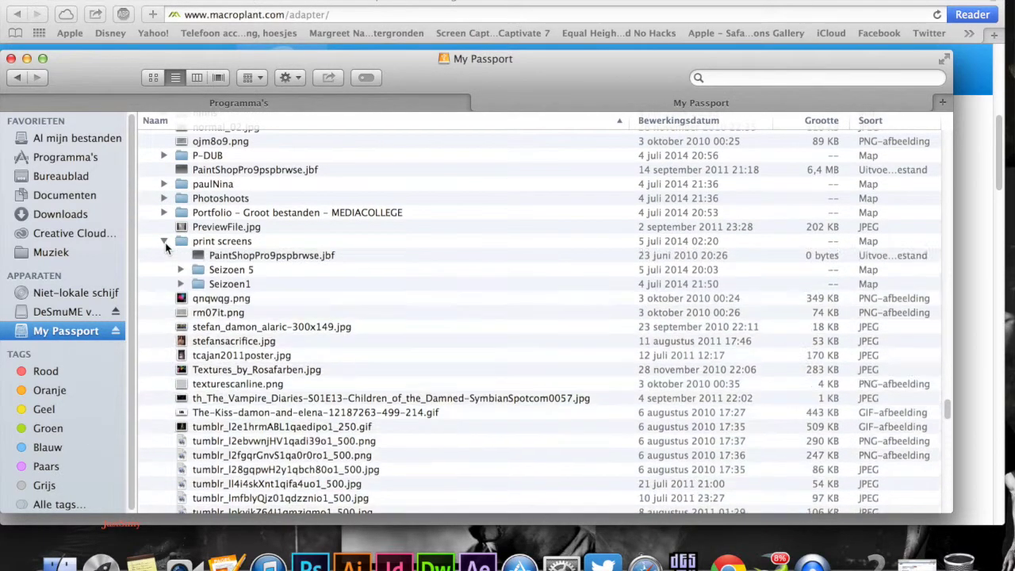
pyautogui.click(185, 270)
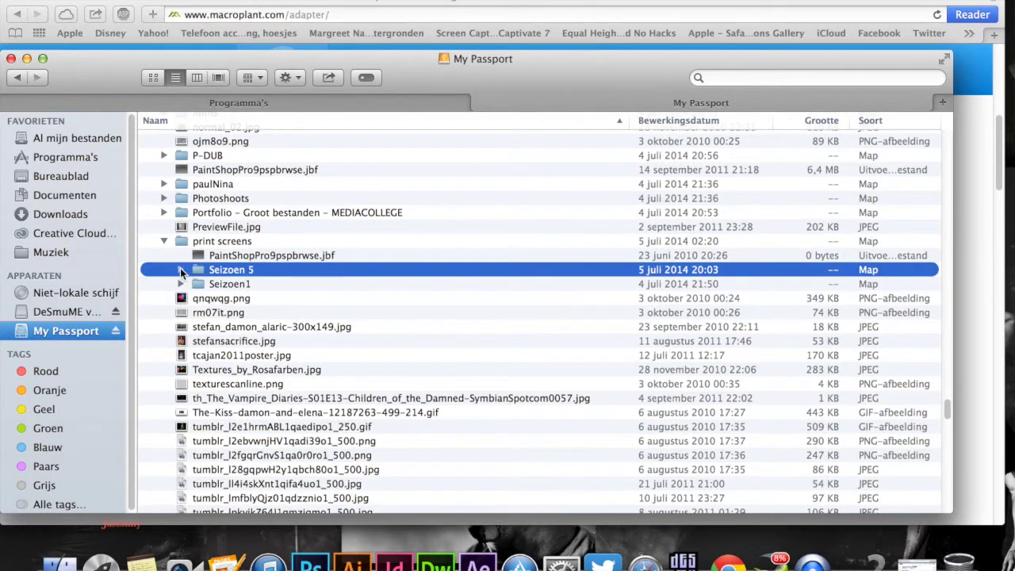
pyautogui.click(180, 269)
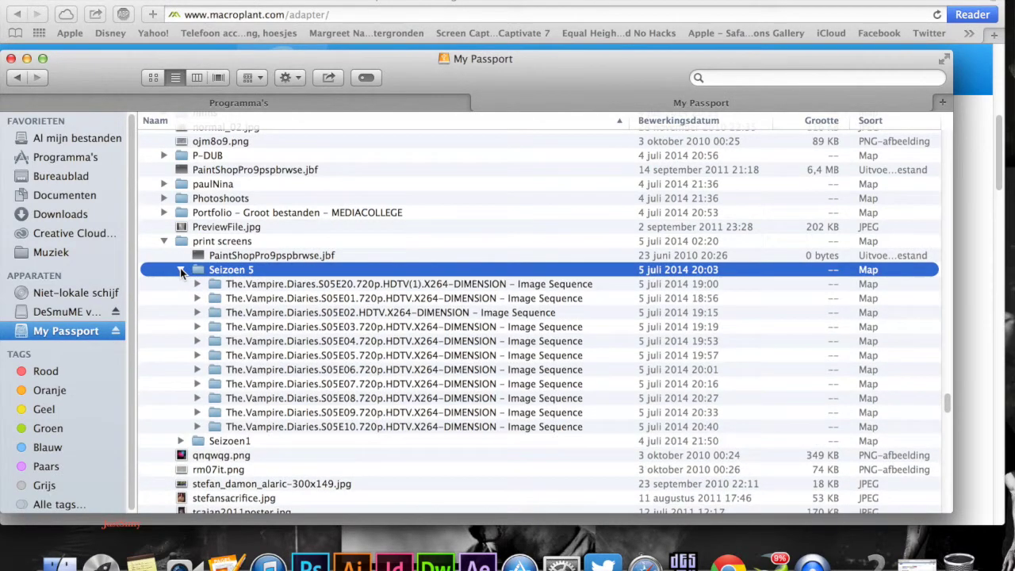
# Open the S05E20 image sequence folder in a new Finder tab and show its files in Cover Flow view.
pyautogui.click(475, 283)
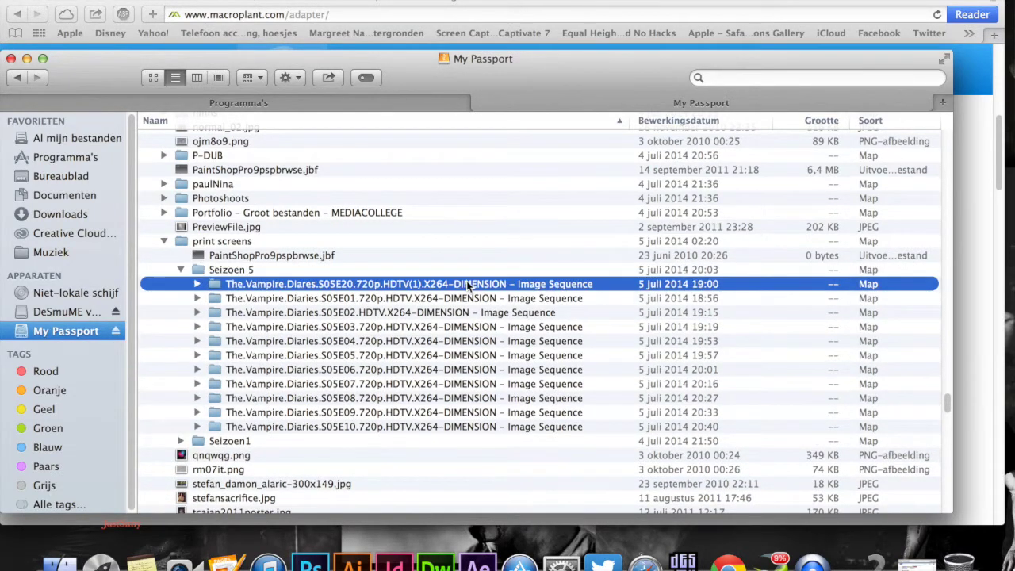
pyautogui.rightClick(240, 280)
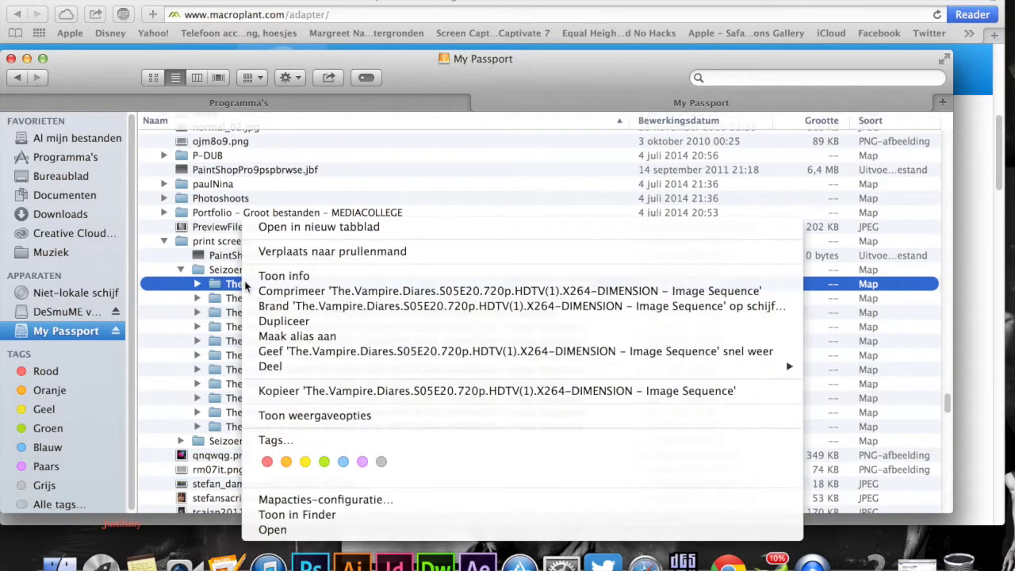
pyautogui.click(318, 230)
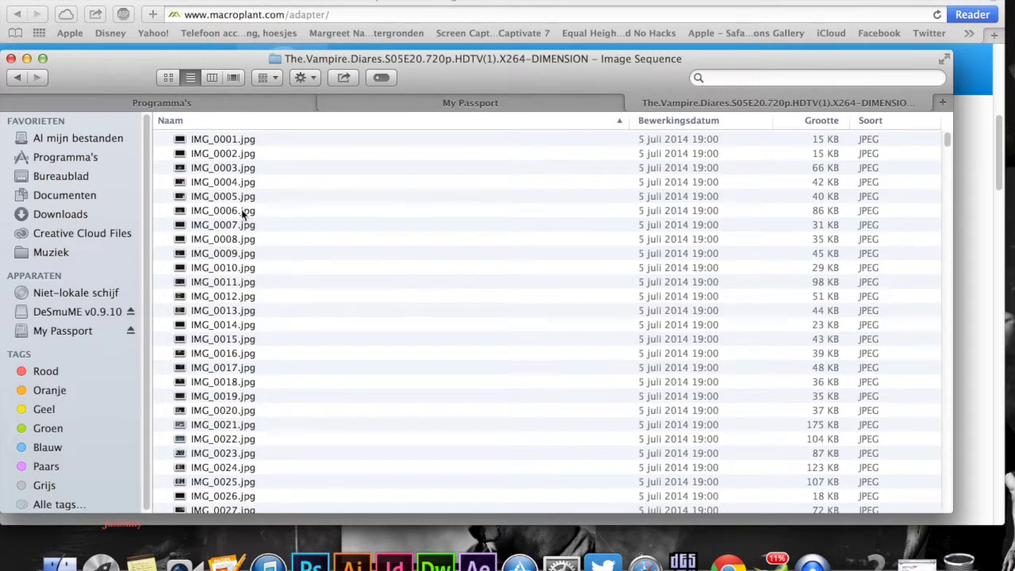
pyautogui.click(210, 78)
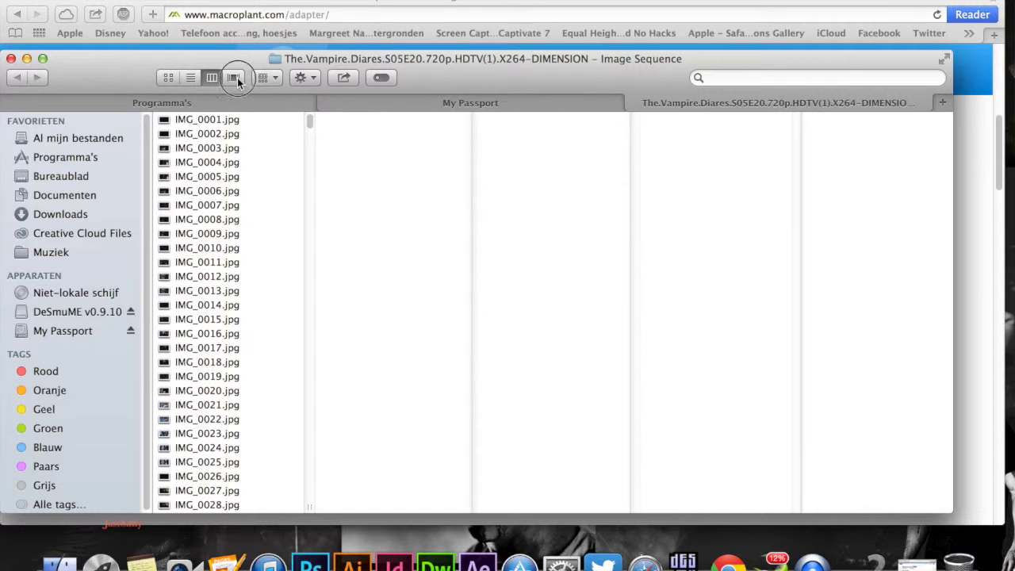
pyautogui.click(237, 79)
# Preview early frames of the S05E20 sequence, including IMG_0002.jpg, IMG_0004.jpg, IMG_0028.jpg and IMG_0030.jpg.
pyautogui.click(219, 378)
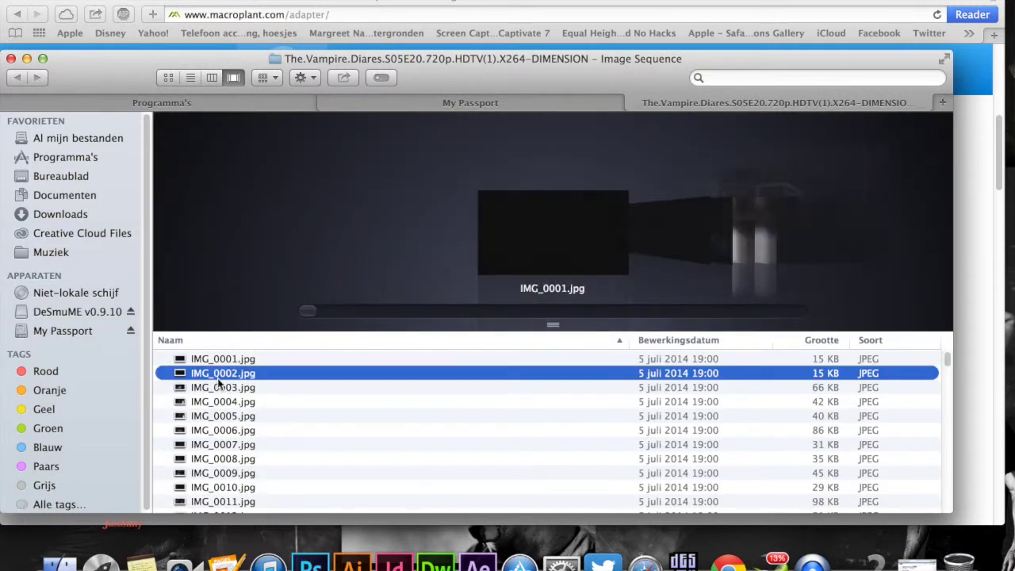
pyautogui.click(242, 402)
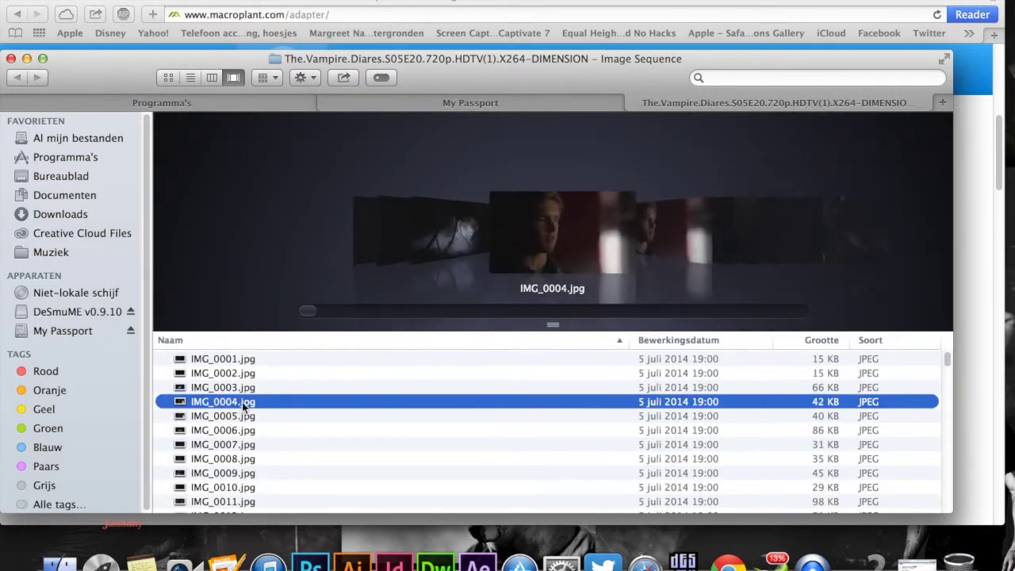
pyautogui.scroll(-6, 242, 416)
pyautogui.click(242, 415)
pyautogui.click(233, 459)
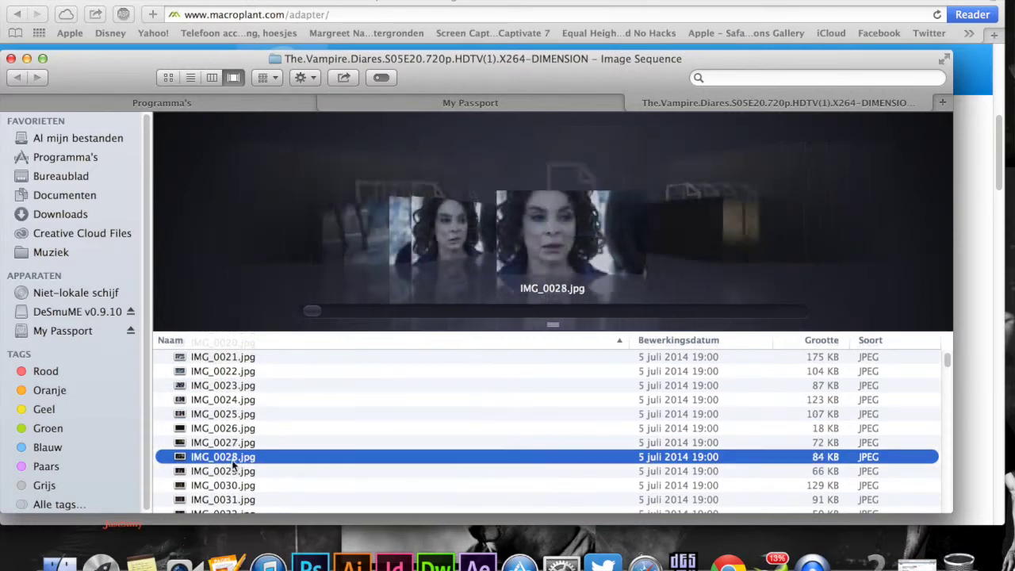
pyautogui.click(234, 472)
pyautogui.click(240, 486)
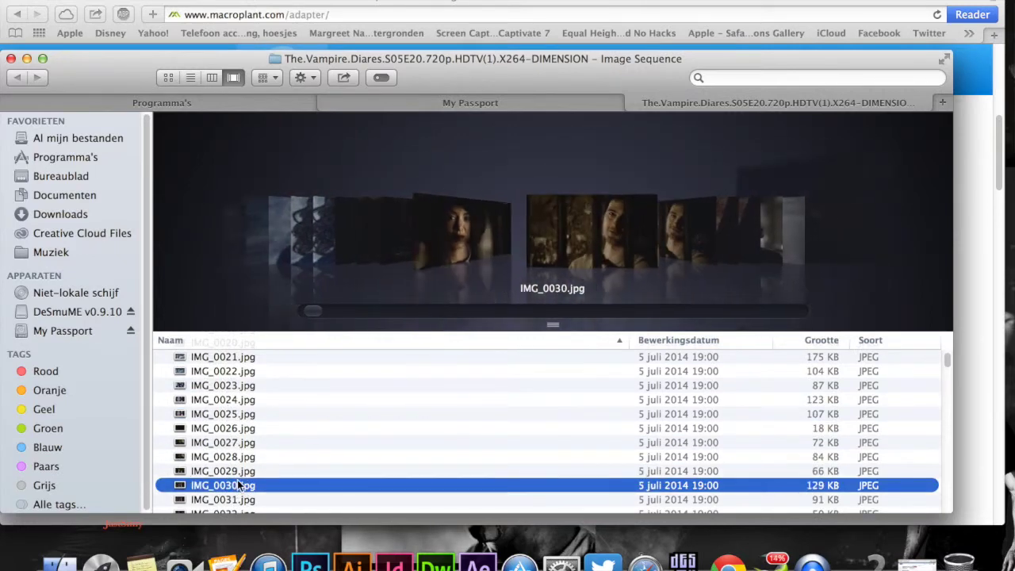
# Continue through the sequence to preview IMG_0045.jpg and look over the files around it.
pyautogui.scroll(-3, 242, 487)
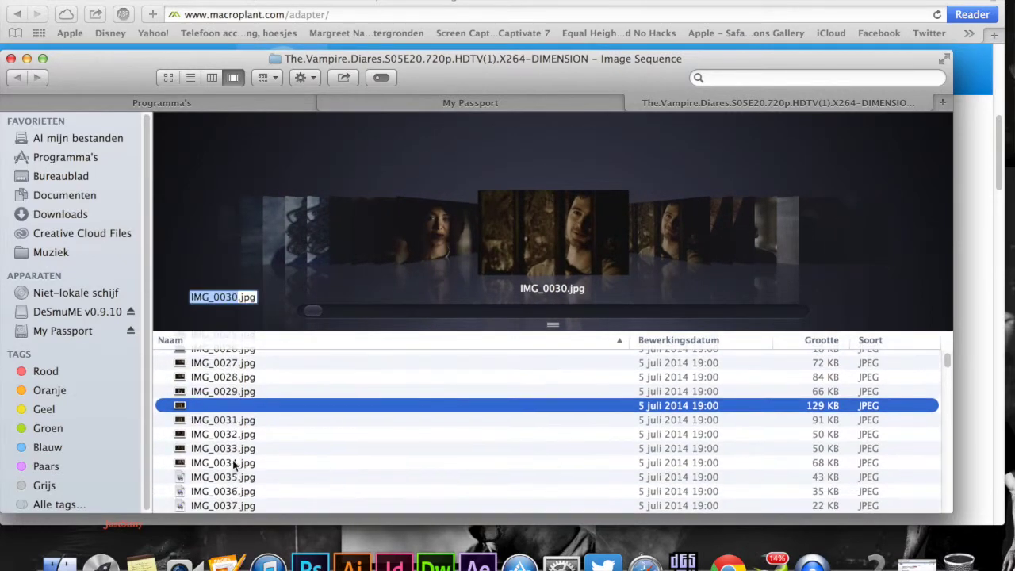
pyautogui.scroll(-6, 233, 460)
pyautogui.click(228, 453)
pyautogui.scroll(-8, 228, 444)
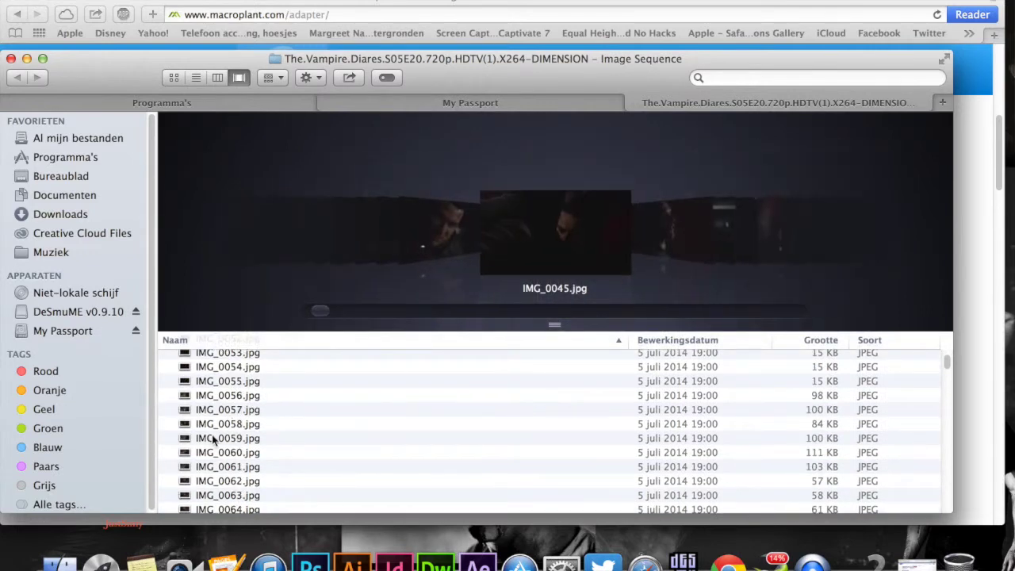
pyautogui.scroll(1, 232, 412)
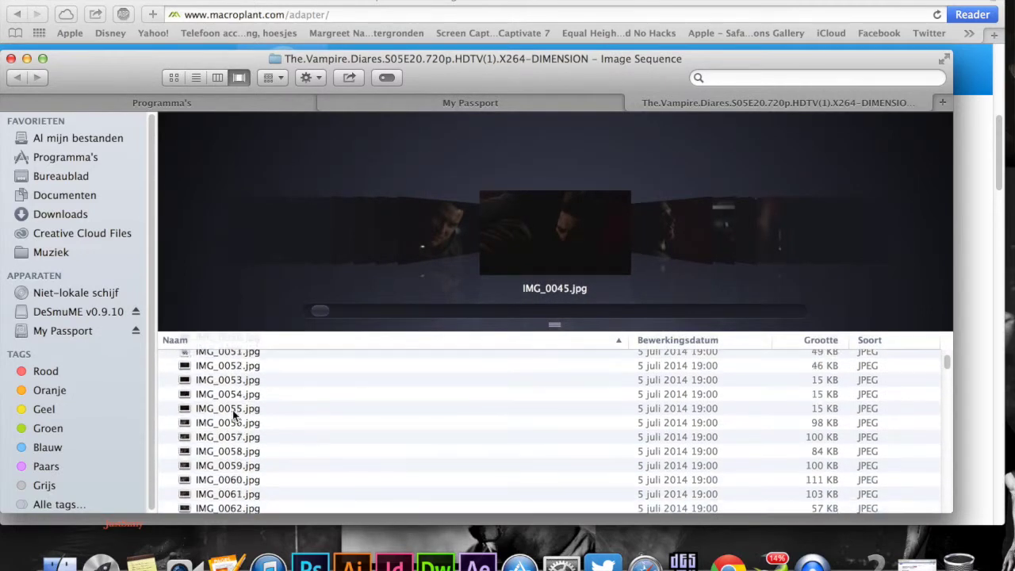
pyautogui.scroll(5, 232, 410)
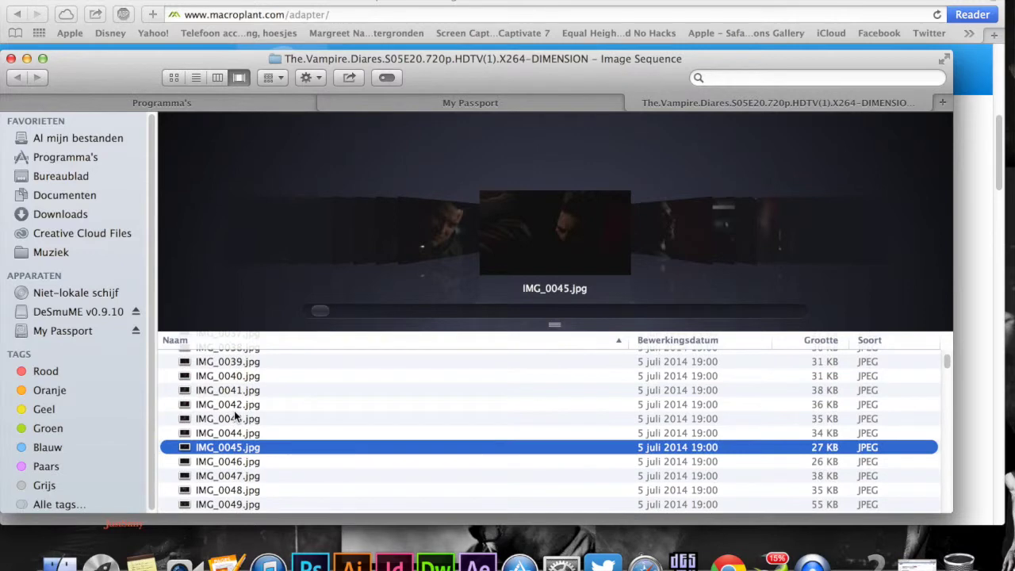
# Open IMG_0044.jpg in Preview and move its window to inspect the capture at large size.
pyautogui.click(231, 433)
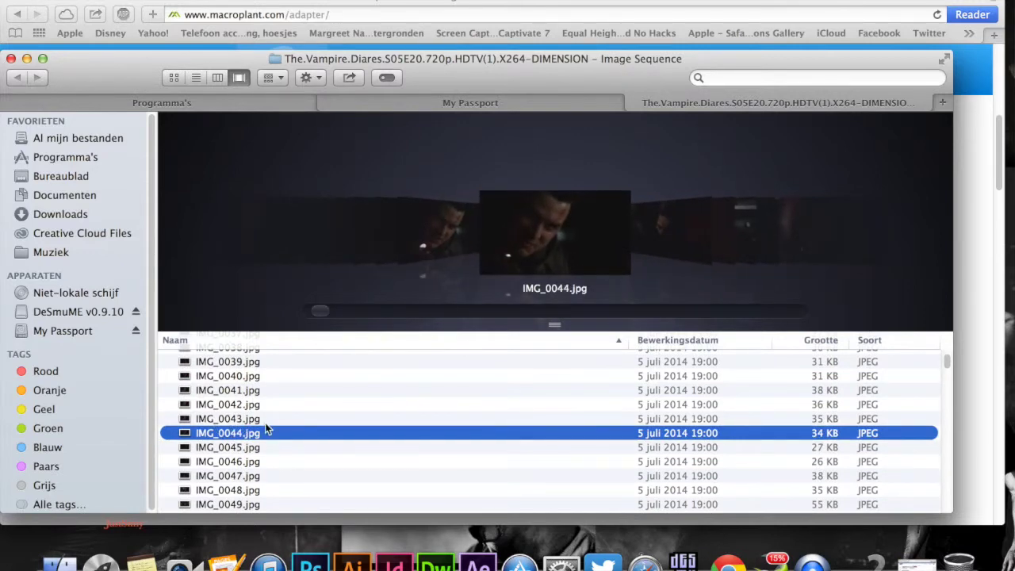
pyautogui.doubleClick(245, 432)
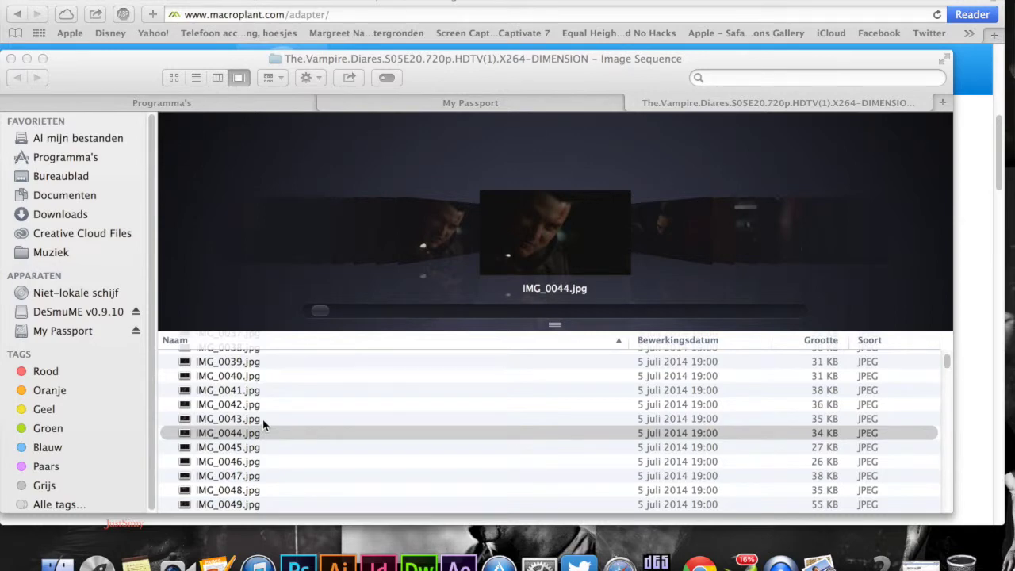
pyautogui.click(817, 562)
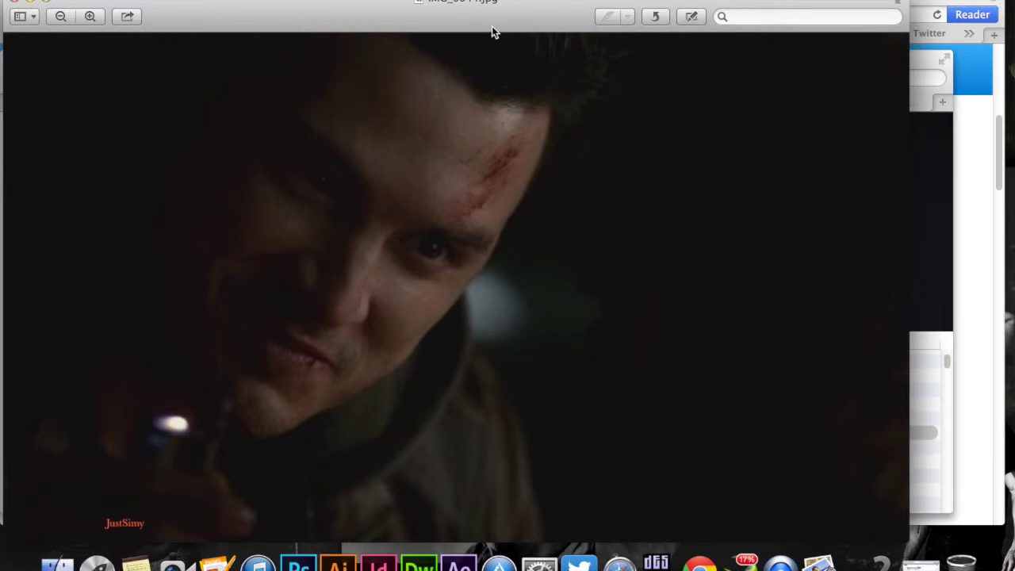
pyautogui.moveTo(491, 26); pyautogui.dragTo(568, 16)
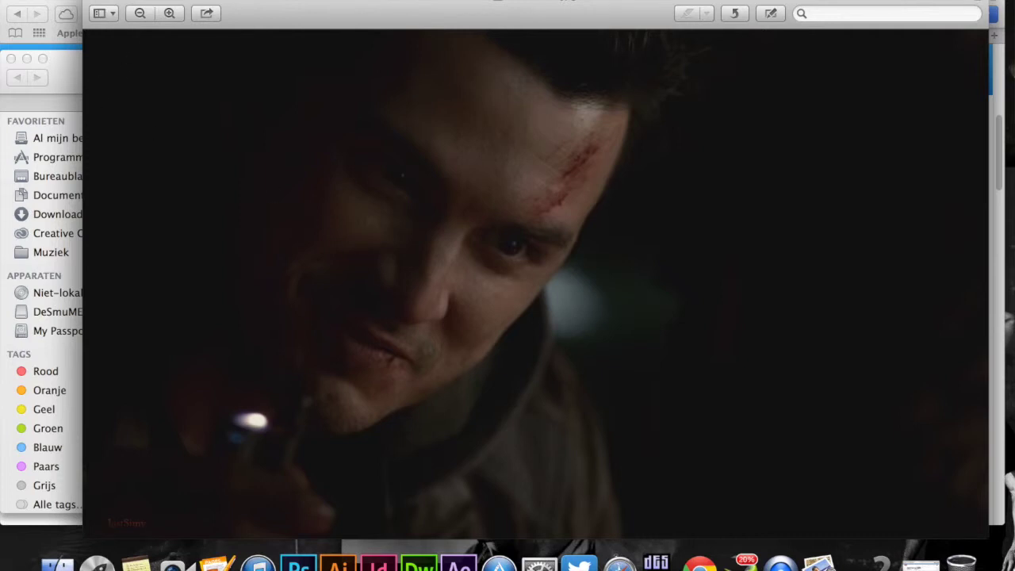
# Close the opened image and switch back to Adapter to check the progress of the episode conversion.
pyautogui.press('super+w')
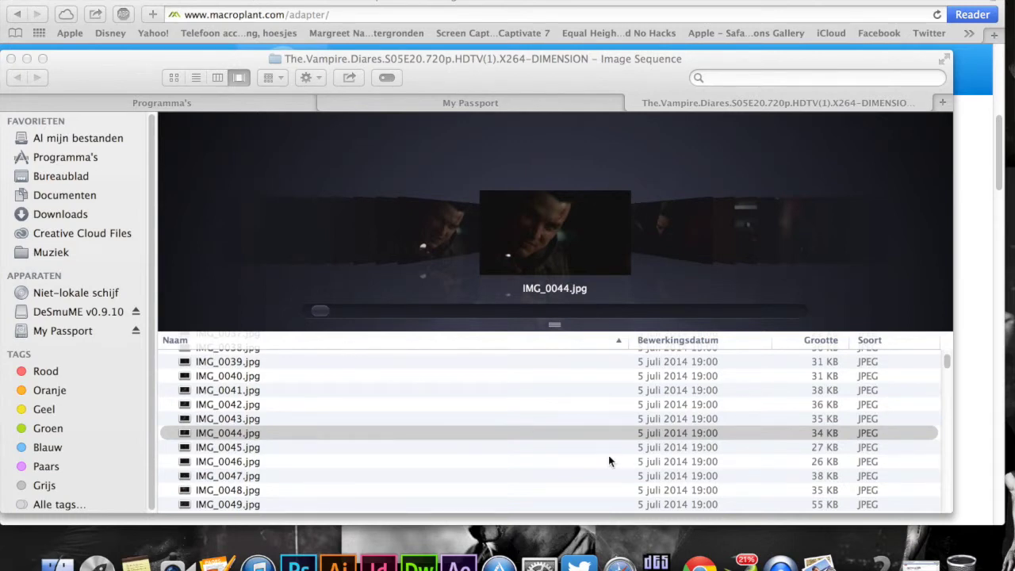
pyautogui.click(740, 562)
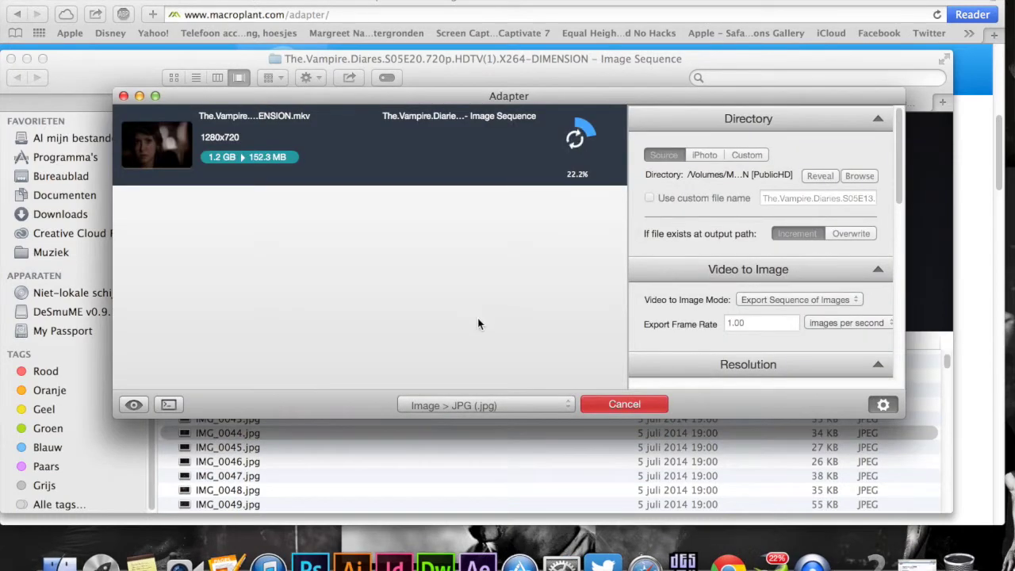